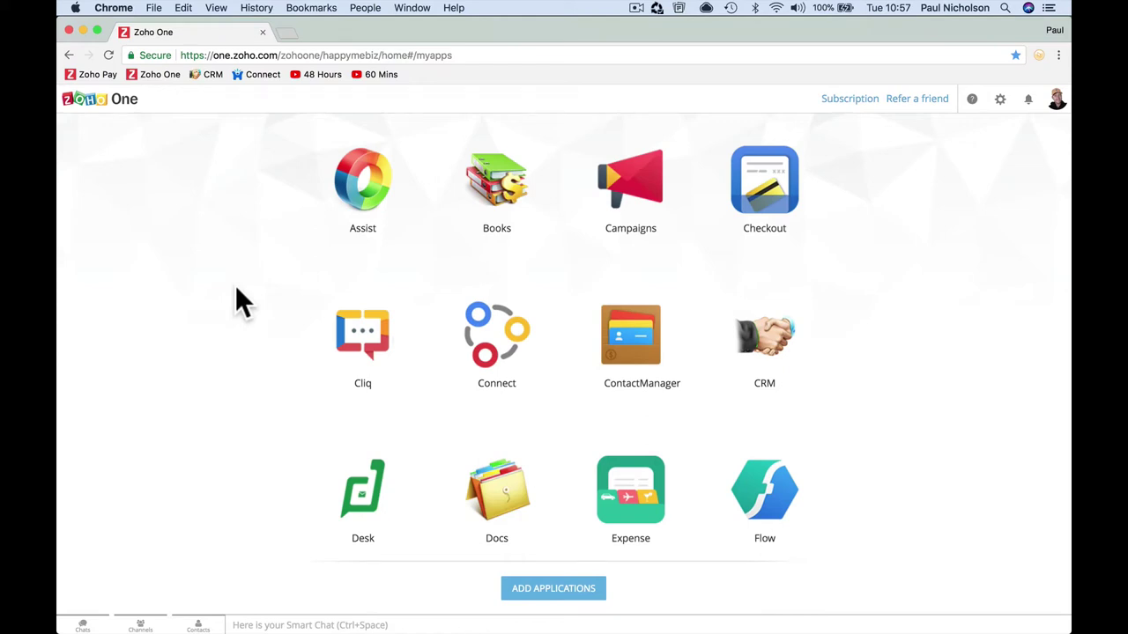
Step: Bring the us-500 3 customer list workbook to the front and scroll through its rows
scroll(429, 322, "down", 3)
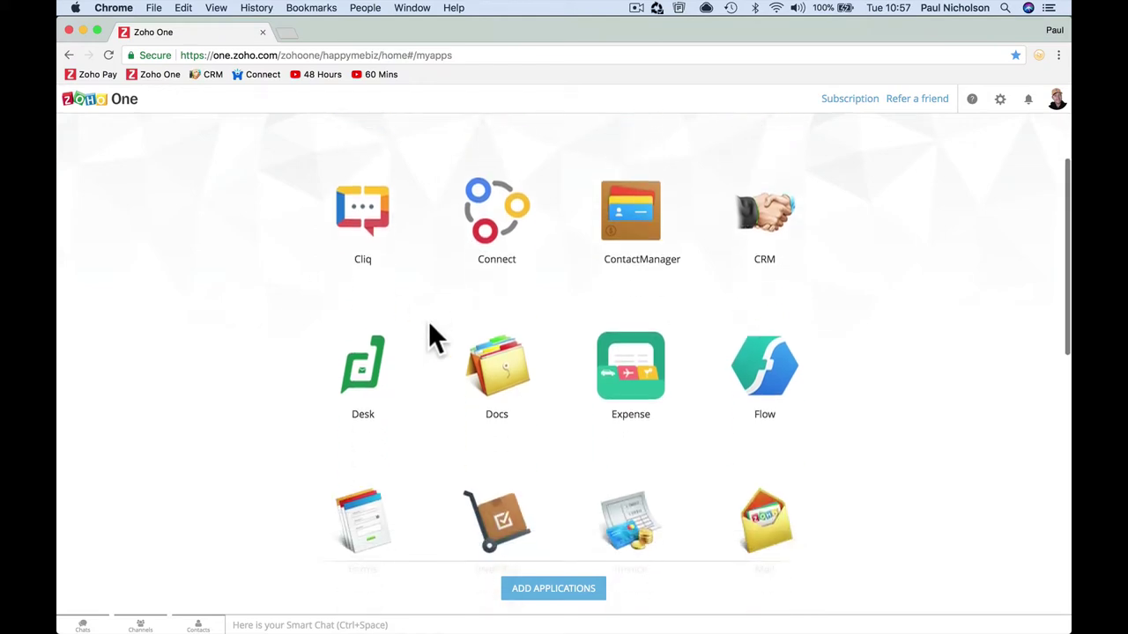
scroll(428, 320, "down", 3)
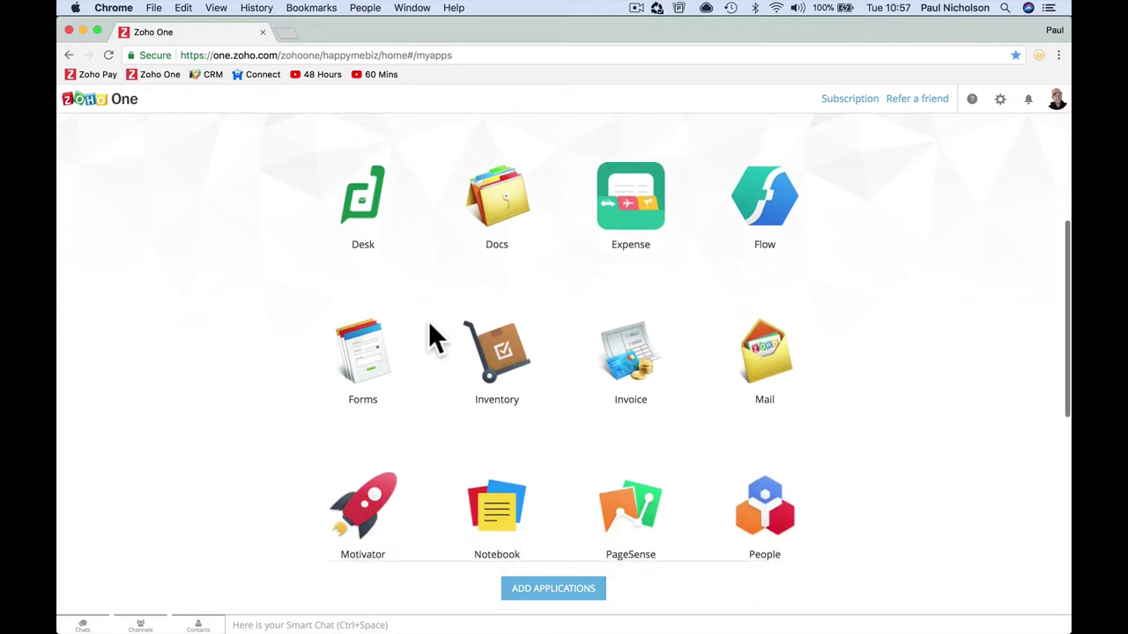
scroll(428, 321, "down", 3)
scroll(429, 320, "up", 3)
scroll(428, 321, "up", 2)
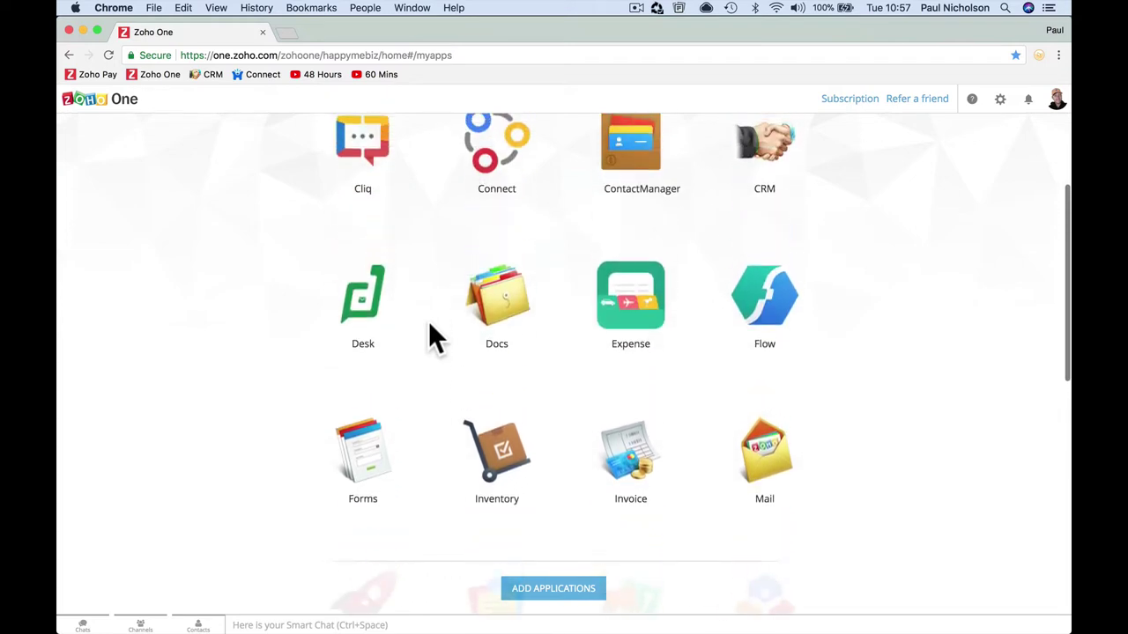
scroll(429, 324, "down", 1)
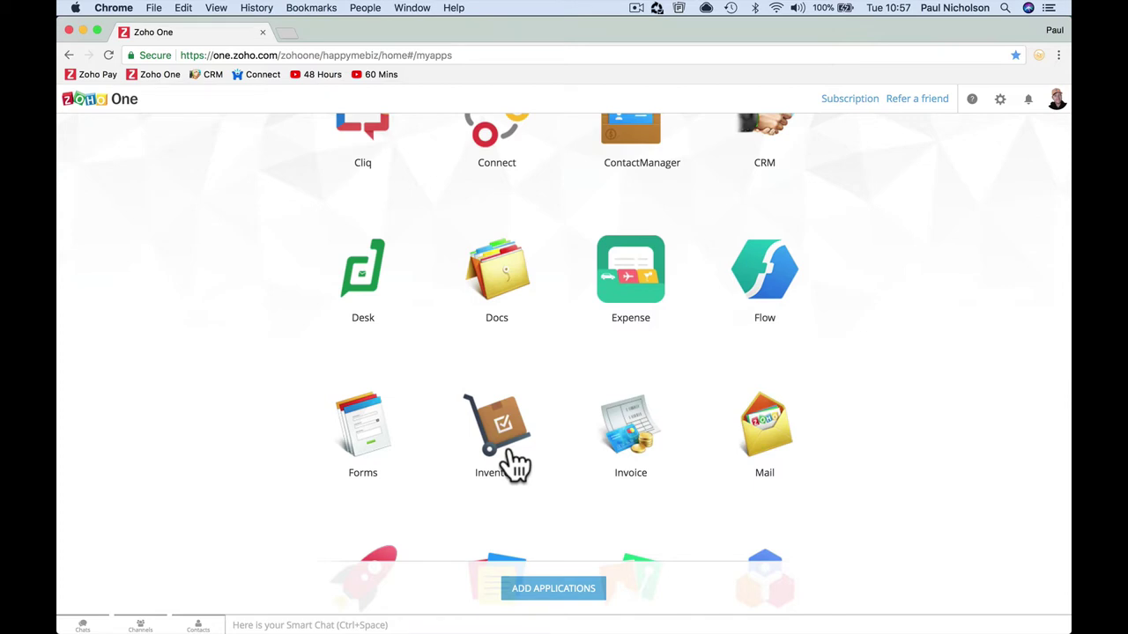
scroll(516, 462, "up", 2)
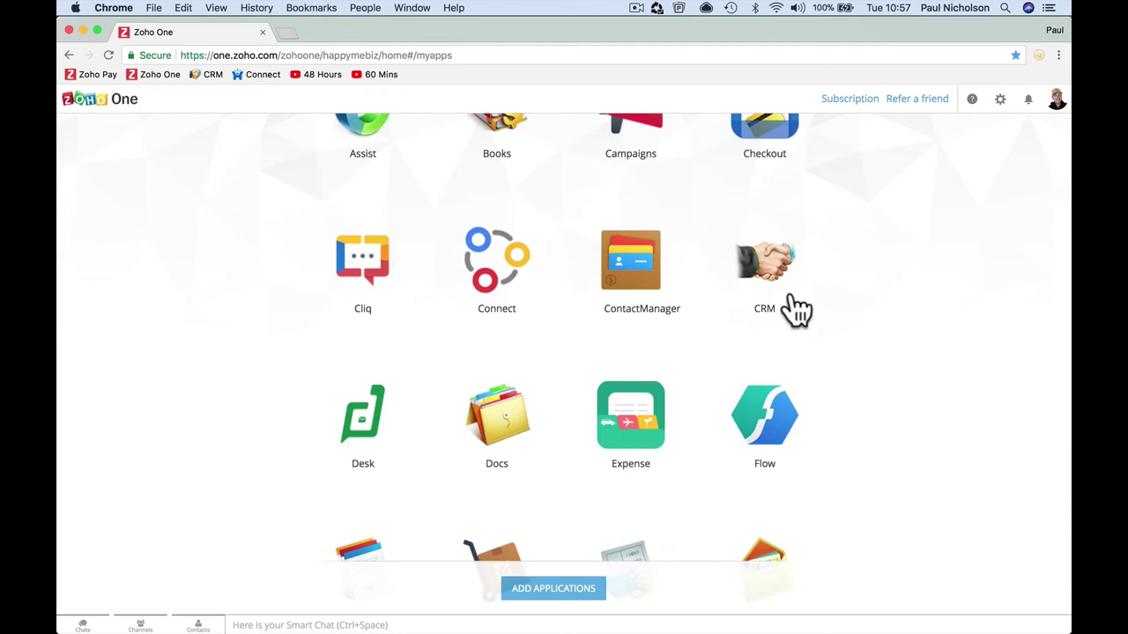
scroll(795, 308, "up", 1)
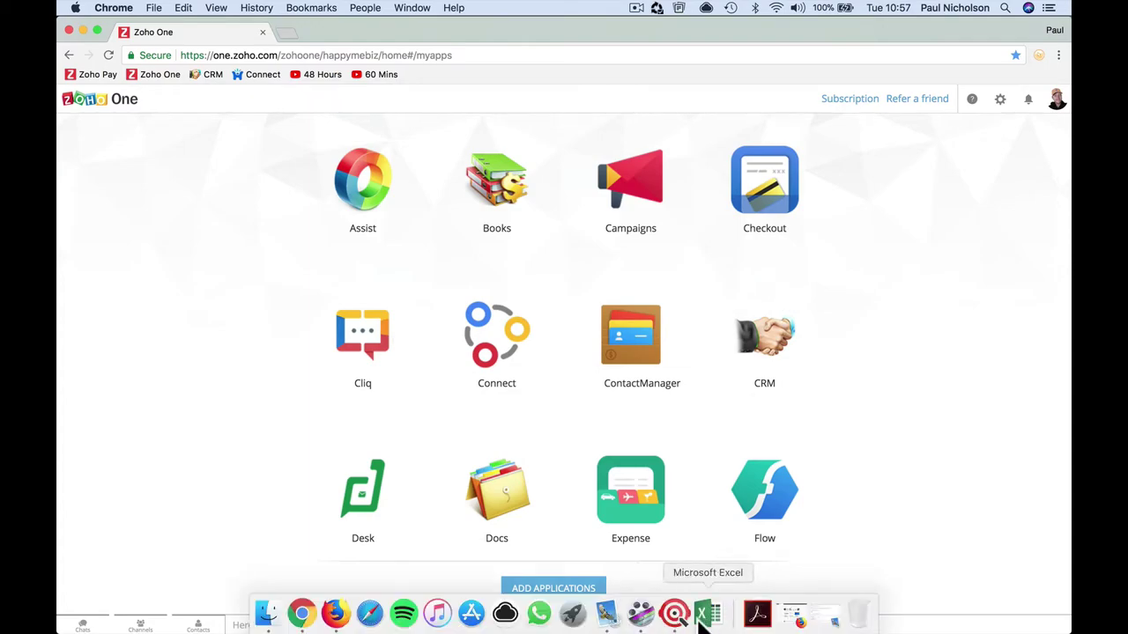
left_click(702, 614)
scroll(251, 216, "down", 4)
scroll(251, 216, "down", 10)
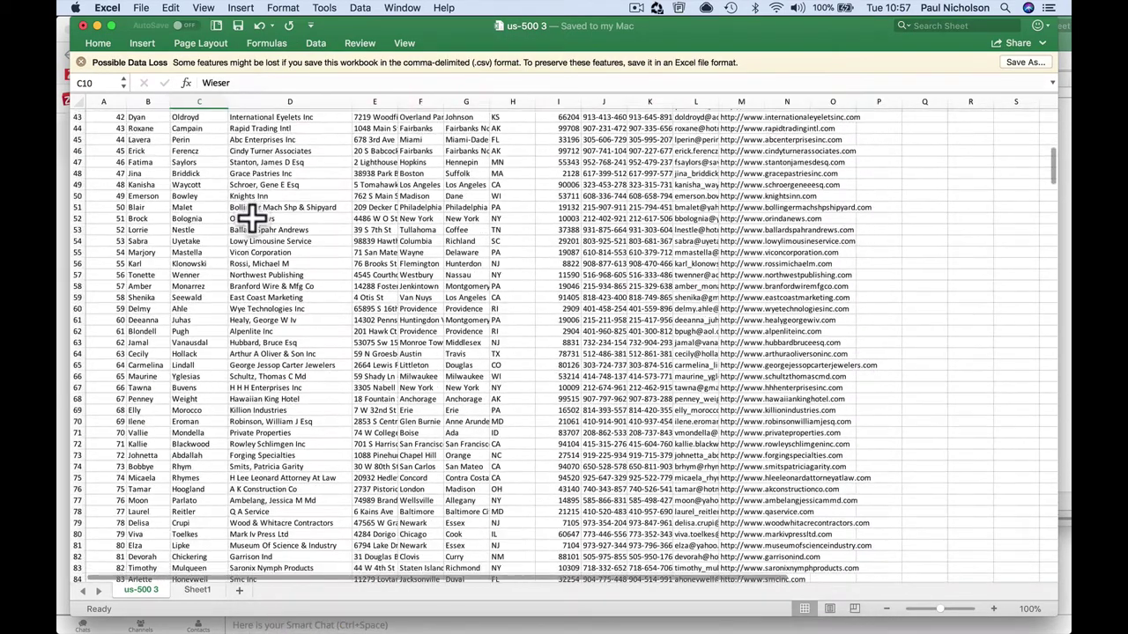
scroll(251, 216, "down", 10)
scroll(251, 216, "down", 8)
scroll(251, 216, "down", 5)
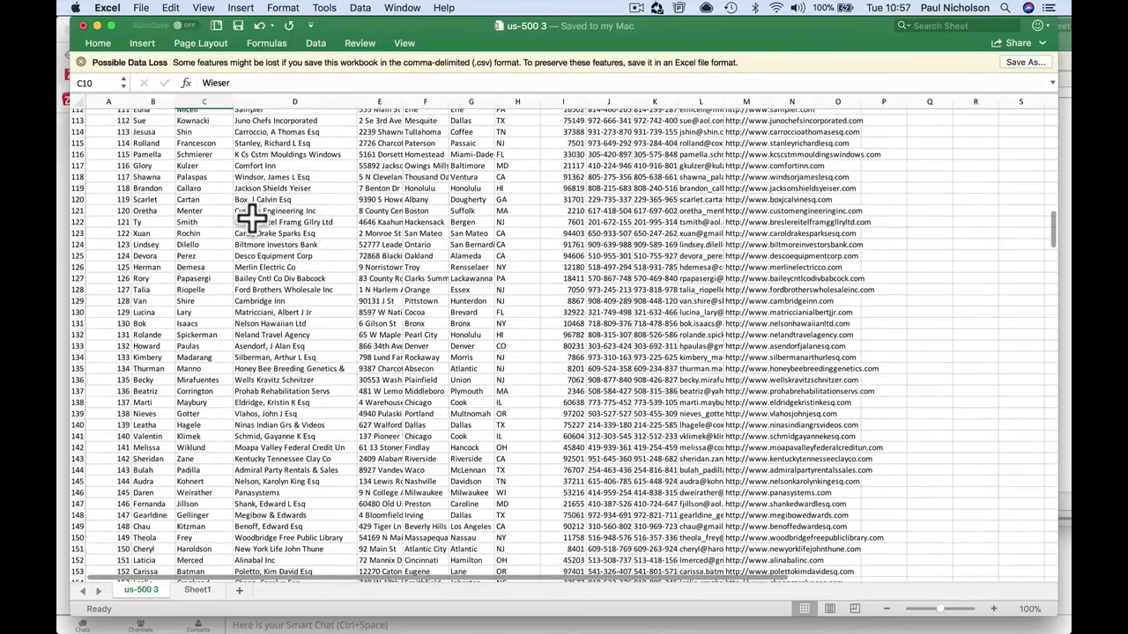
scroll(192, 176, "up", 10)
scroll(192, 176, "up", 10)
scroll(192, 176, "up", 8)
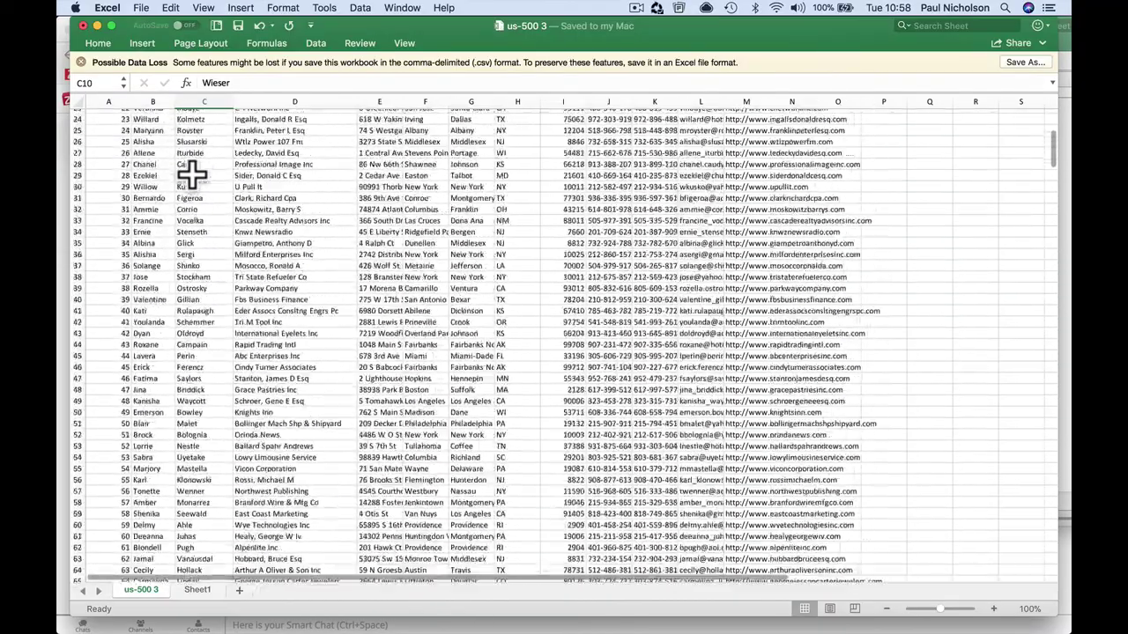
scroll(192, 176, "up", 8)
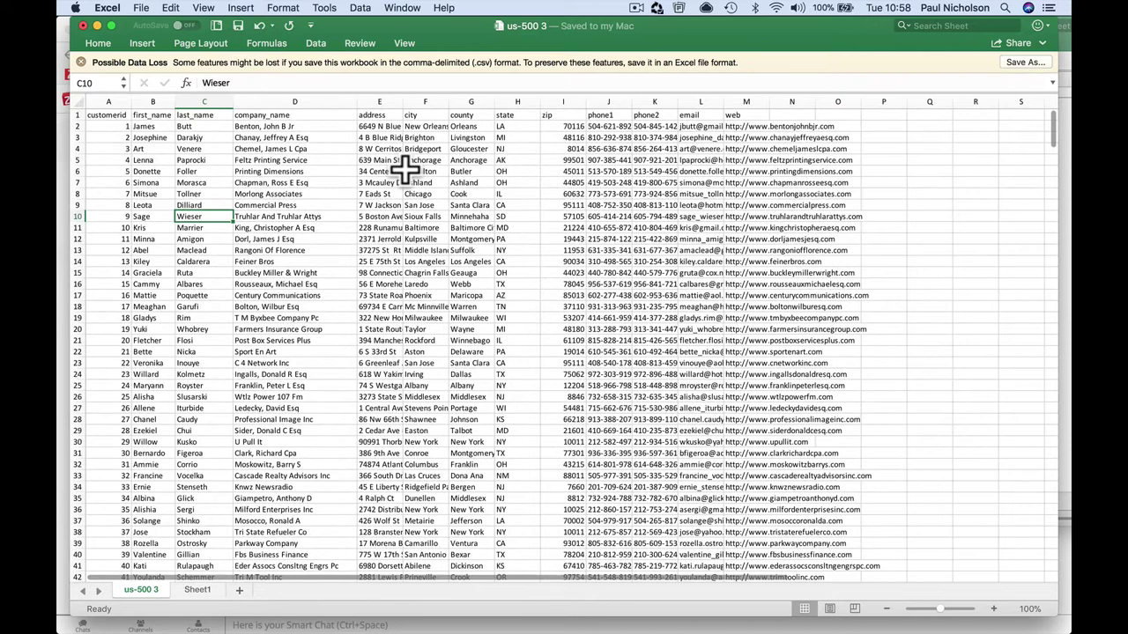
Step: Review the first customer's name and company, then the customerid formulas down to customer ID 15
left_click(152, 126)
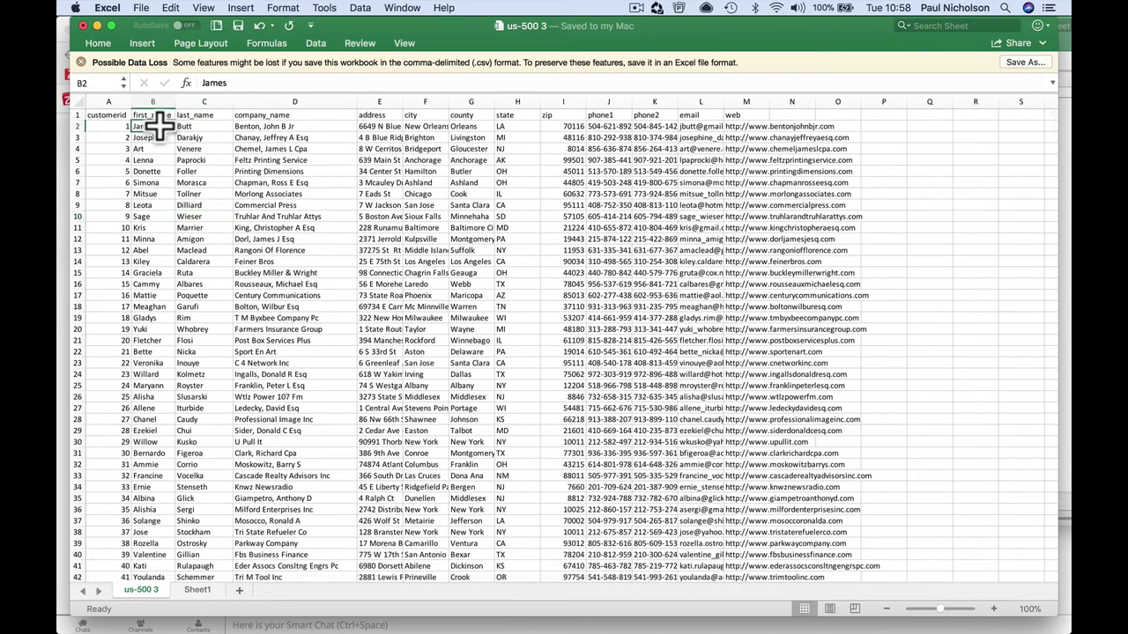
left_click(220, 126)
left_click(257, 126)
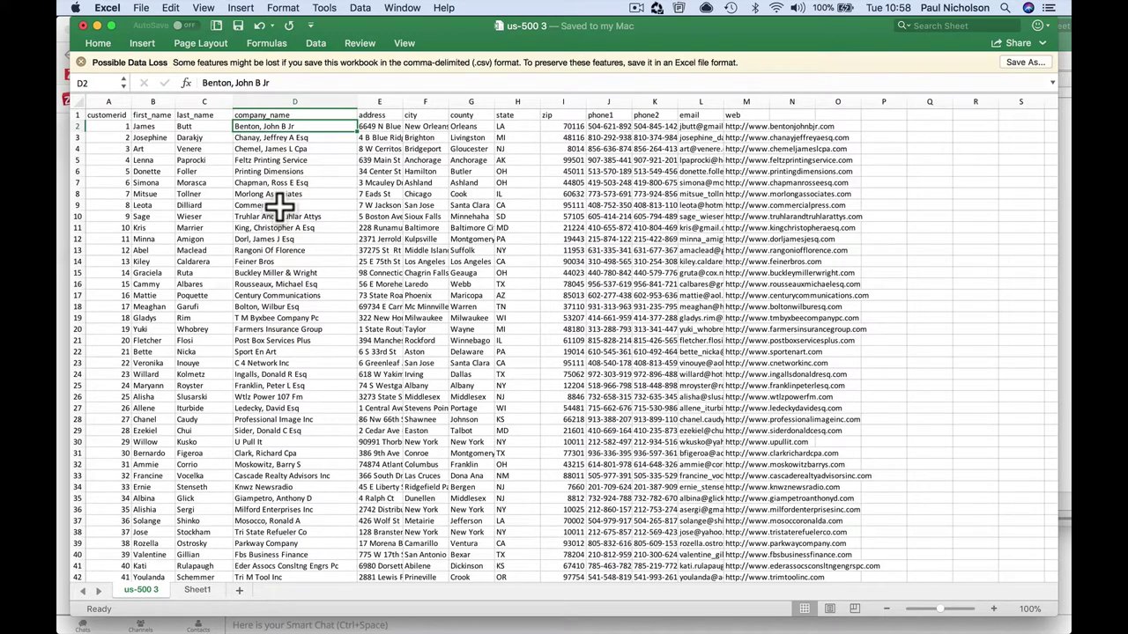
left_click(104, 160)
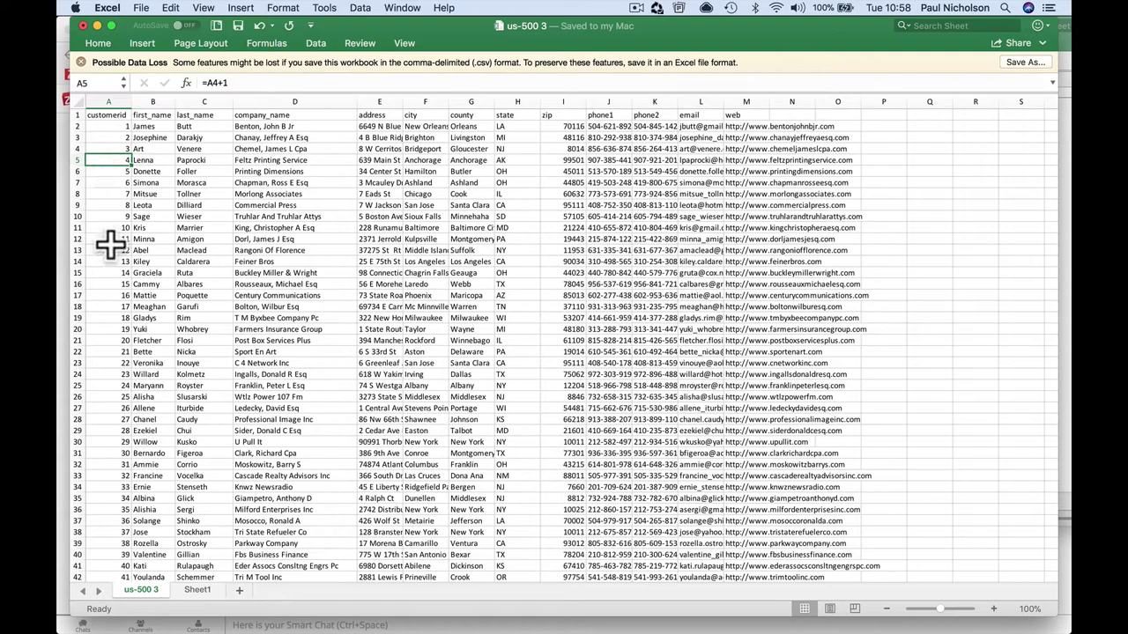
scroll(112, 248, "down", 1)
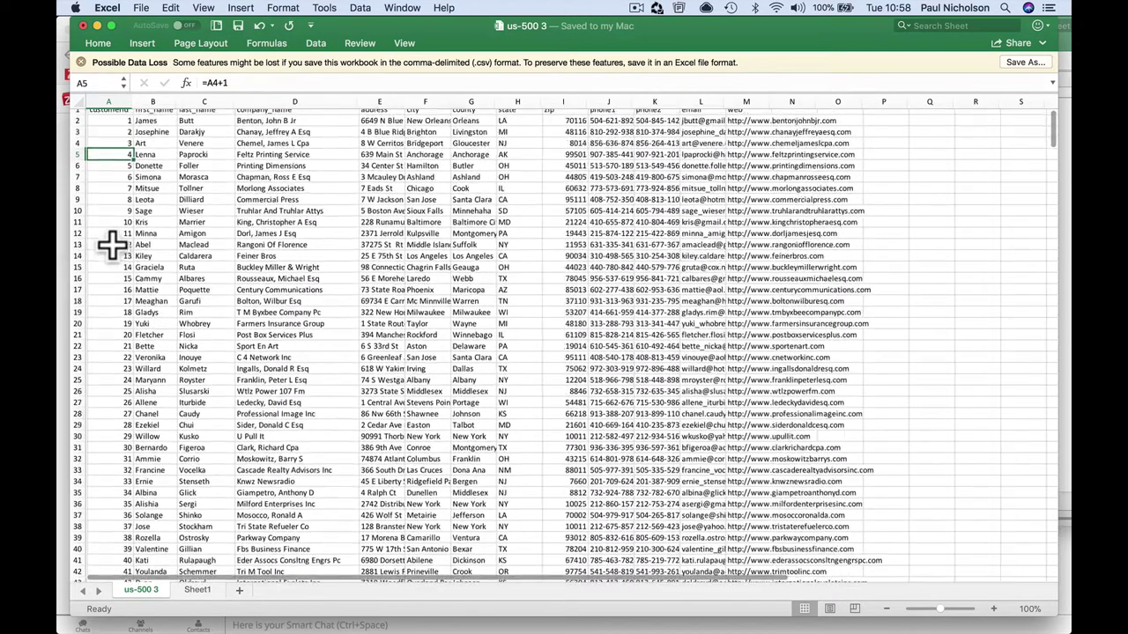
scroll(112, 247, "up", 1)
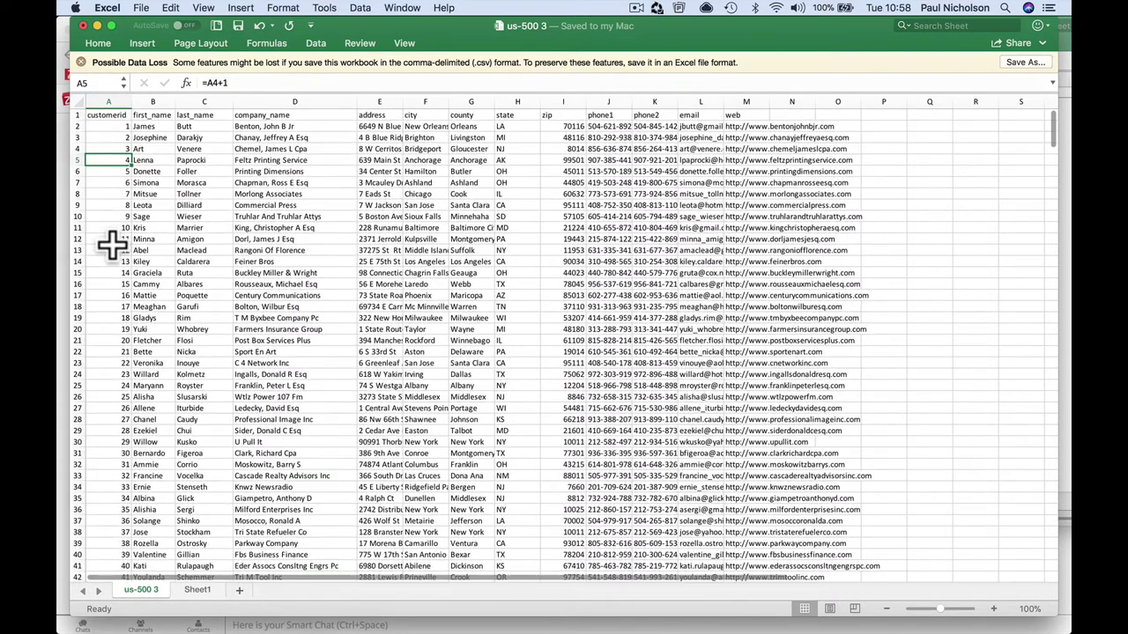
left_click(112, 249)
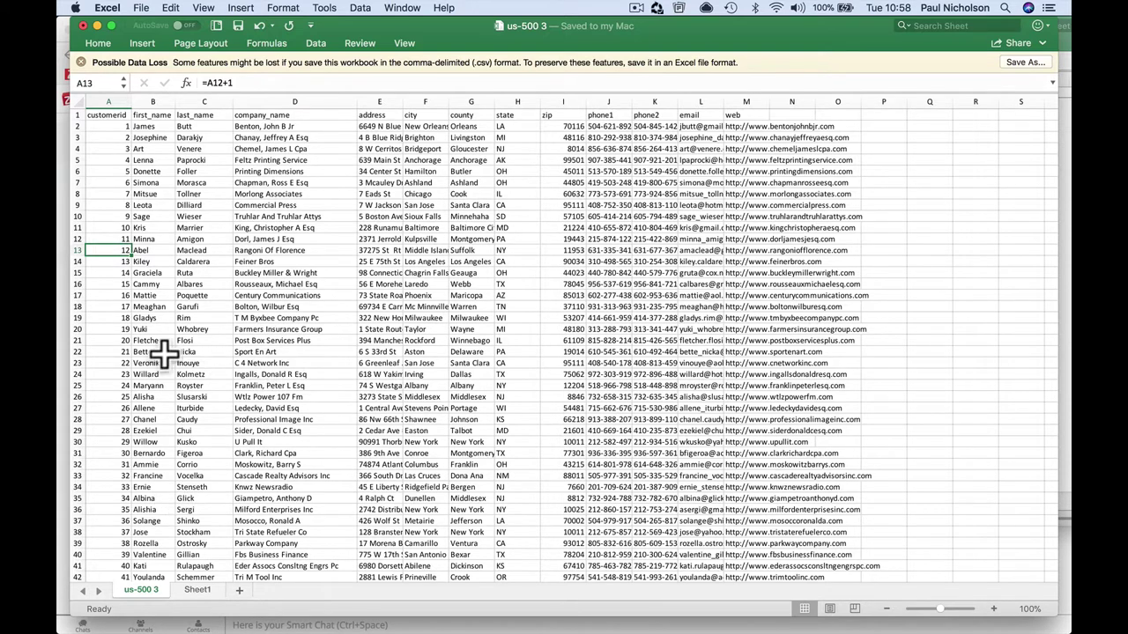
left_click(104, 283)
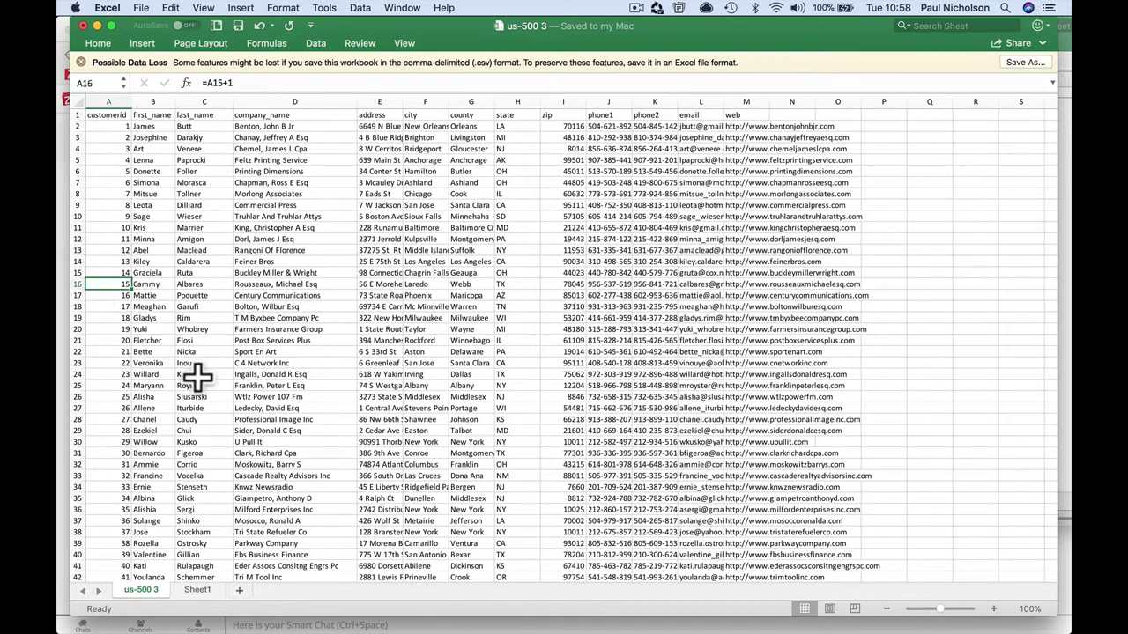
Step: Switch to Sheet1 and scroll back to its top rows
left_click(199, 591)
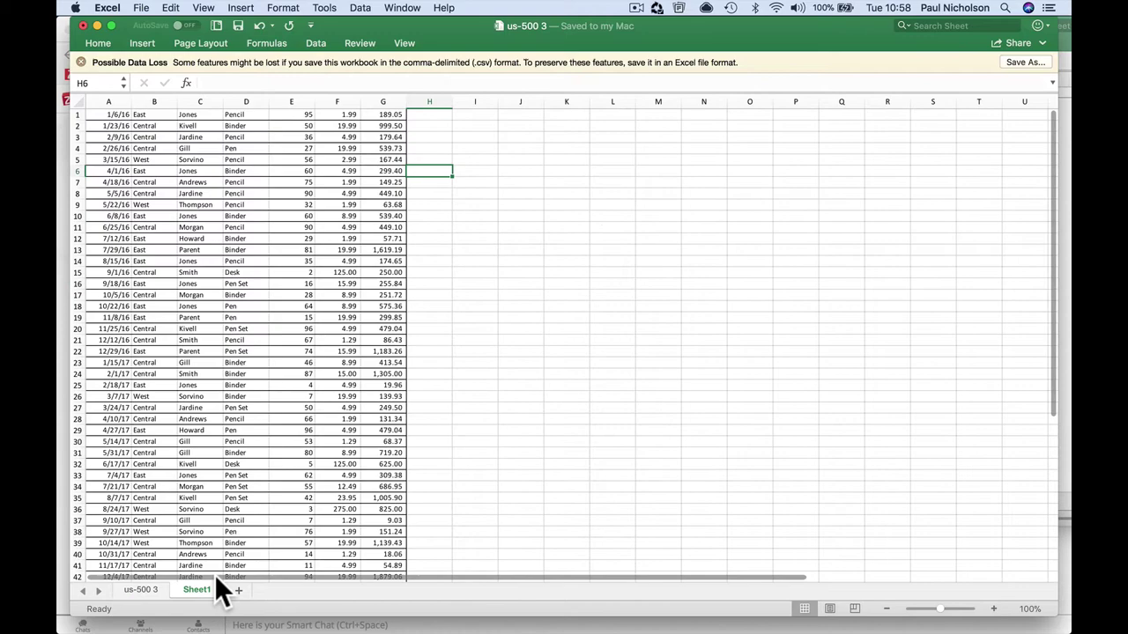
scroll(408, 221, "up", 2)
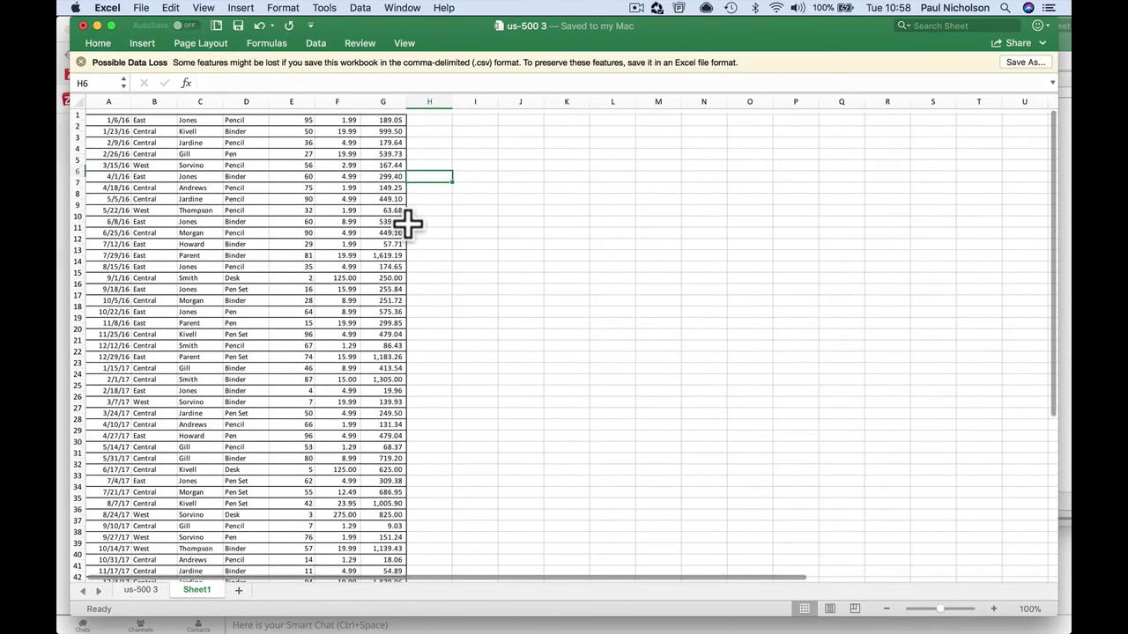
scroll(211, 129, "up", 2)
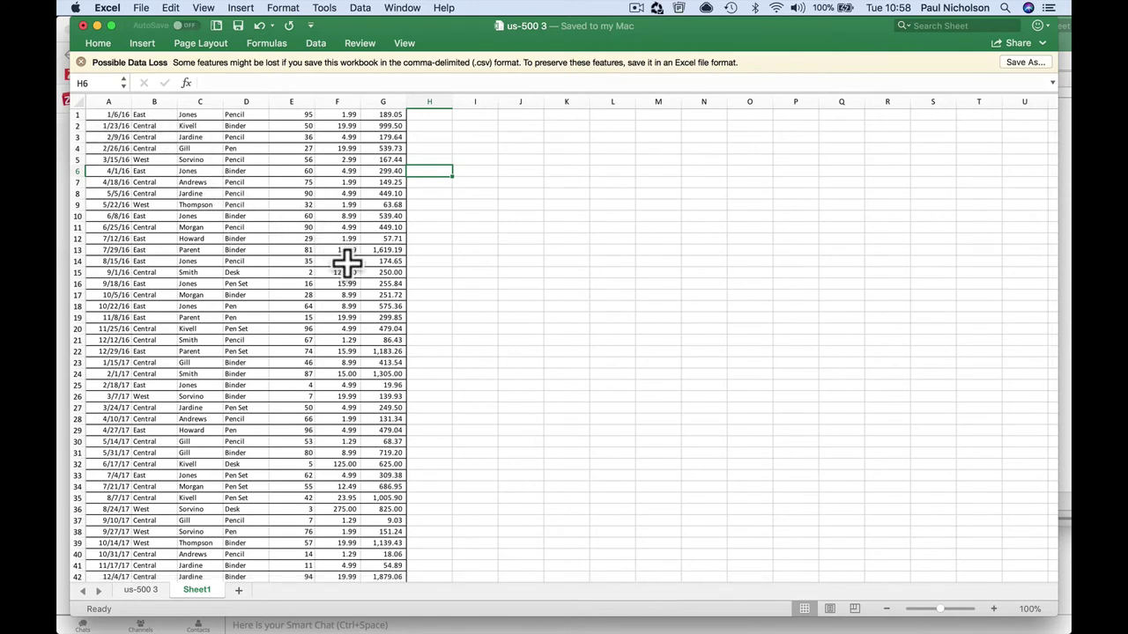
scroll(346, 261, "up", 2)
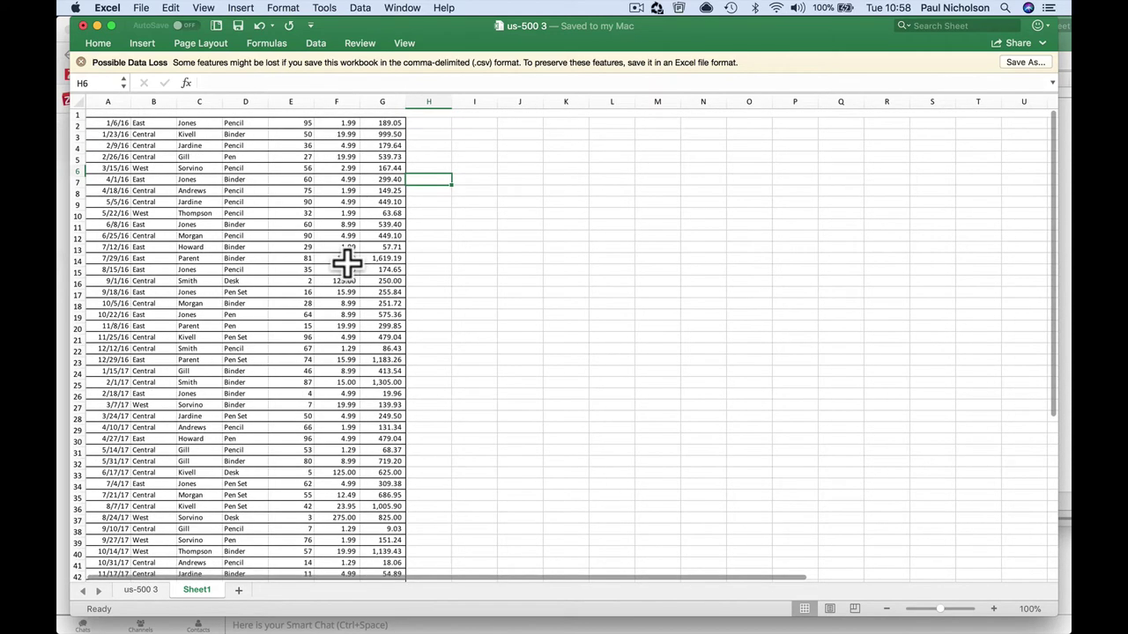
Step: Enter 'CCTV Camera' in H1 and customer ID 15 in I1
left_click(428, 116)
type("CCTV")
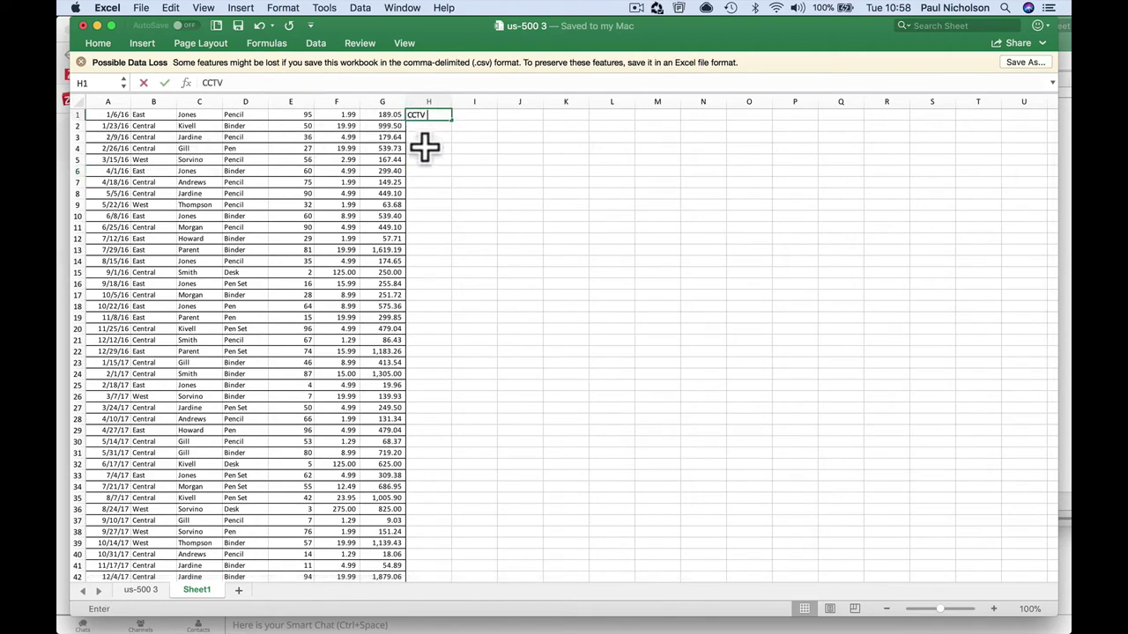
type(" Camw")
key("BackSpace")
type("er")
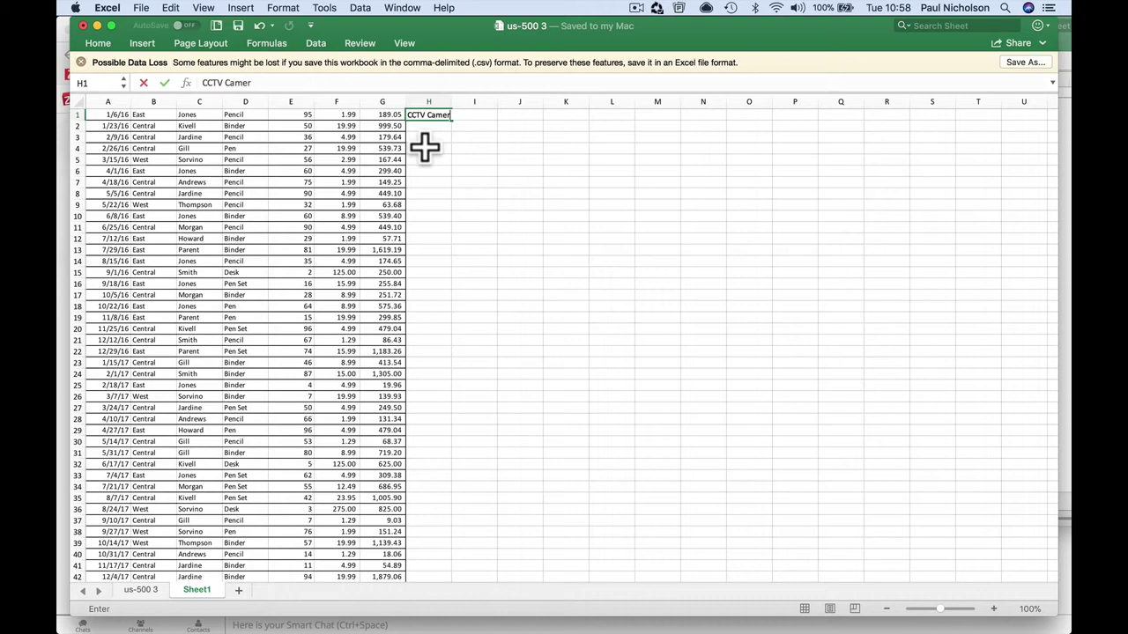
type("a")
key("Tab")
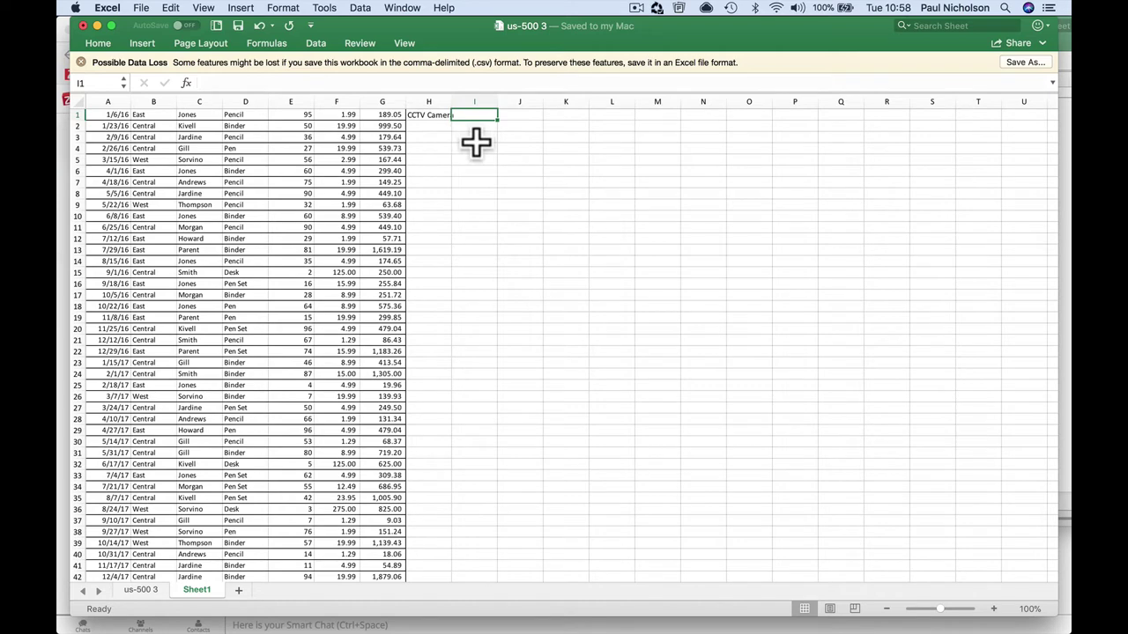
type("15")
left_click(461, 176)
left_click_drag(461, 176, 474, 116)
Step: Compare customer 15 on us-500 3 with Sheet1, then bring the Zoho One apps page forward
left_click(141, 590)
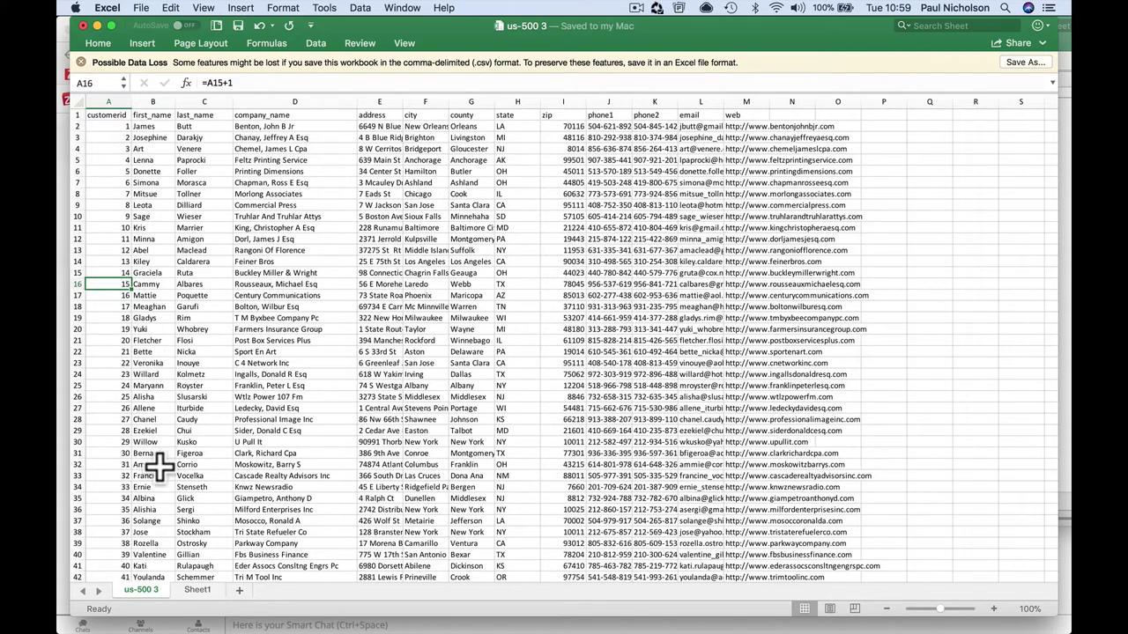
left_click(204, 591)
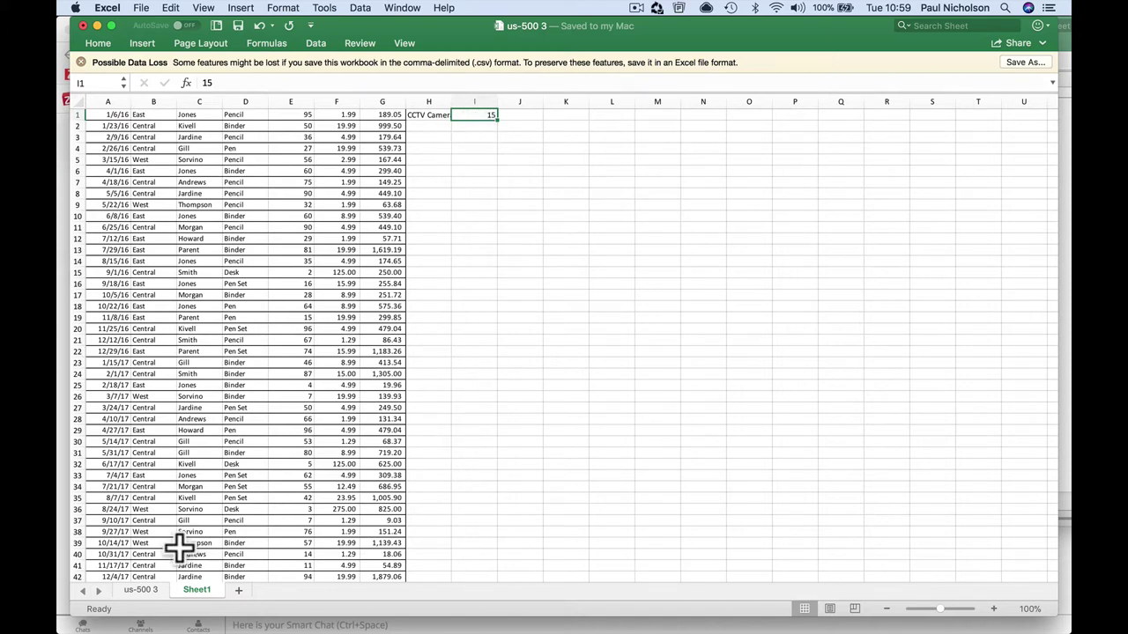
left_click(143, 592)
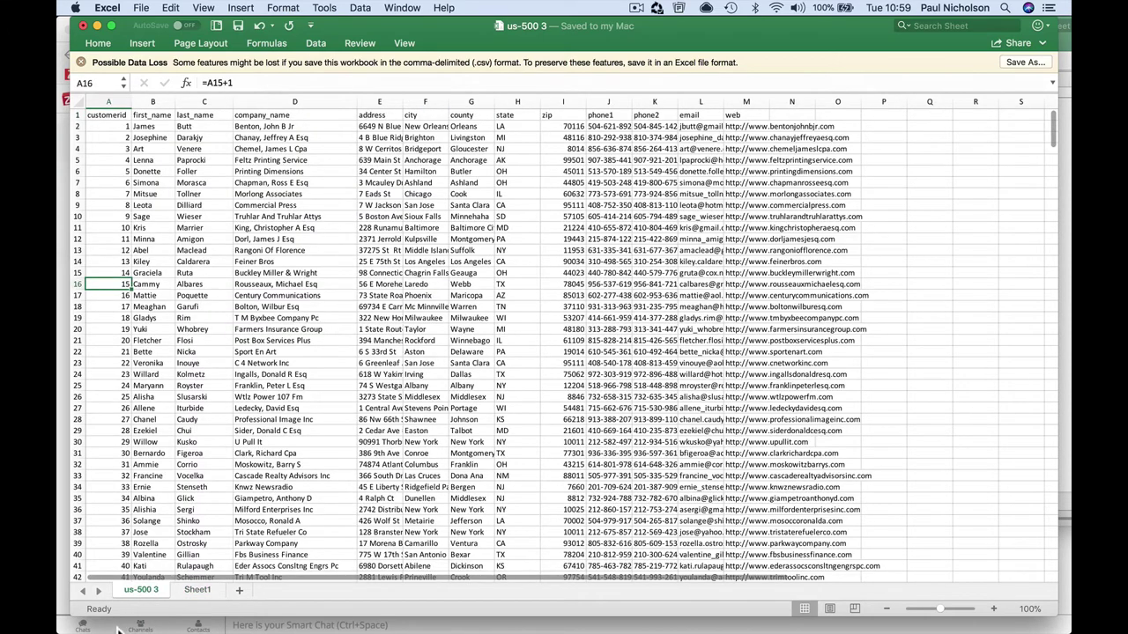
left_click(63, 572)
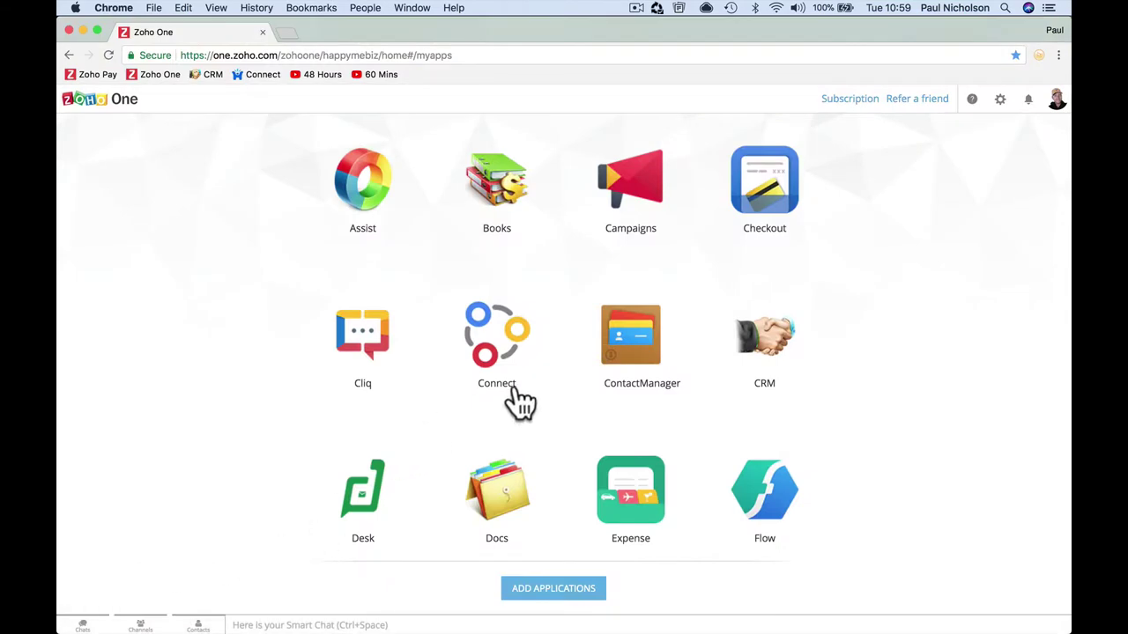
scroll(589, 337, "down", 1)
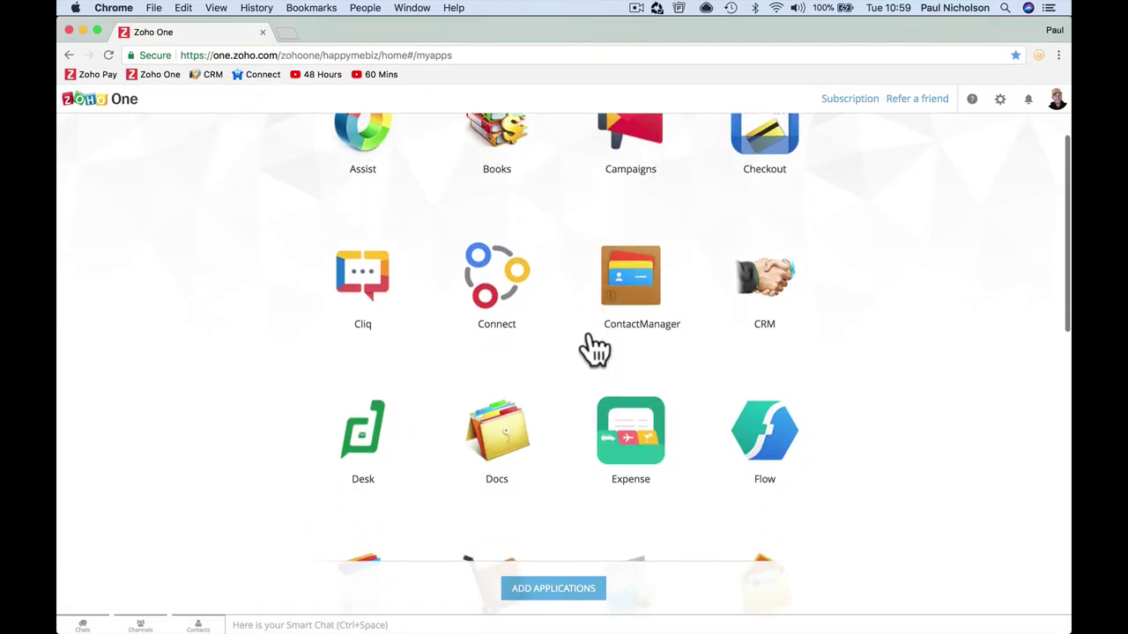
scroll(589, 338, "up", 1)
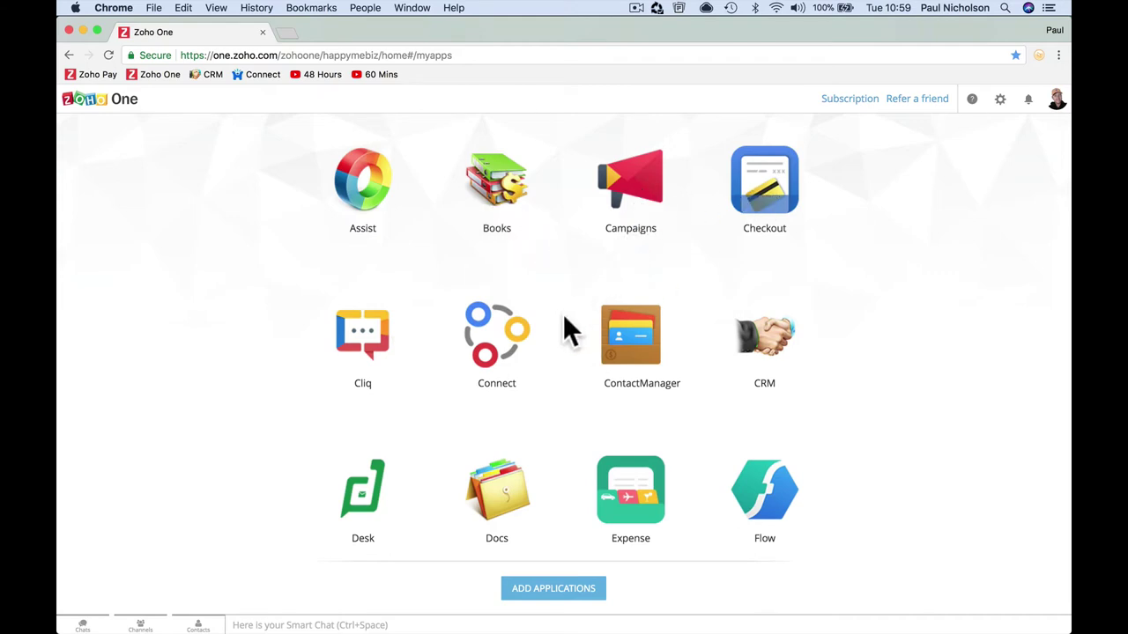
scroll(496, 359, "down", 5)
scroll(496, 360, "down", 2)
scroll(496, 359, "down", 3)
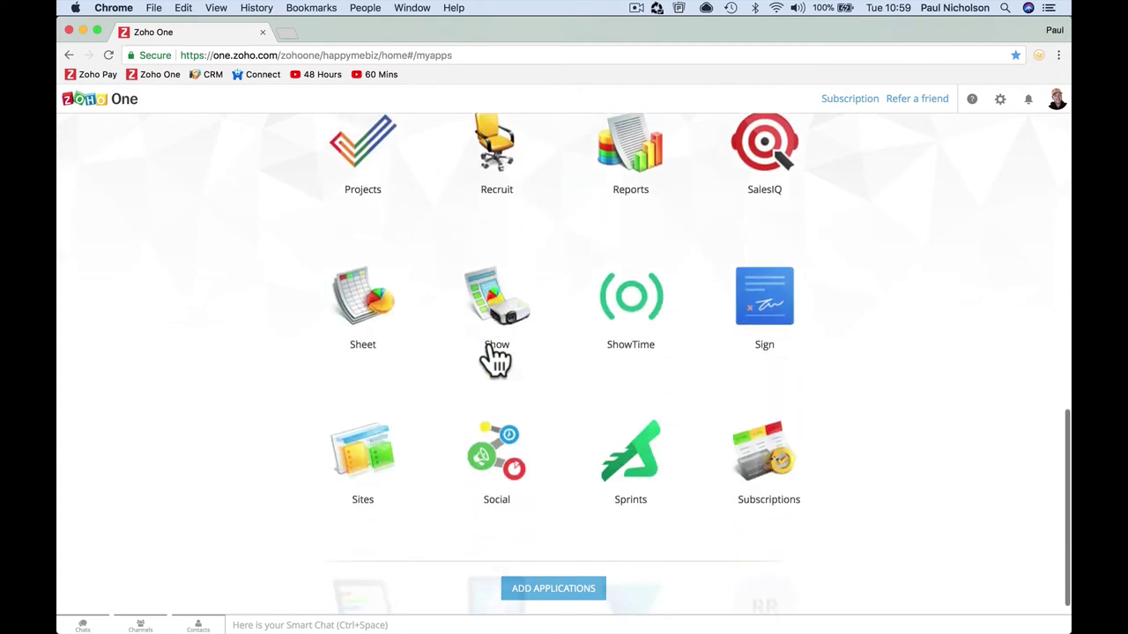
scroll(473, 290, "down", 3)
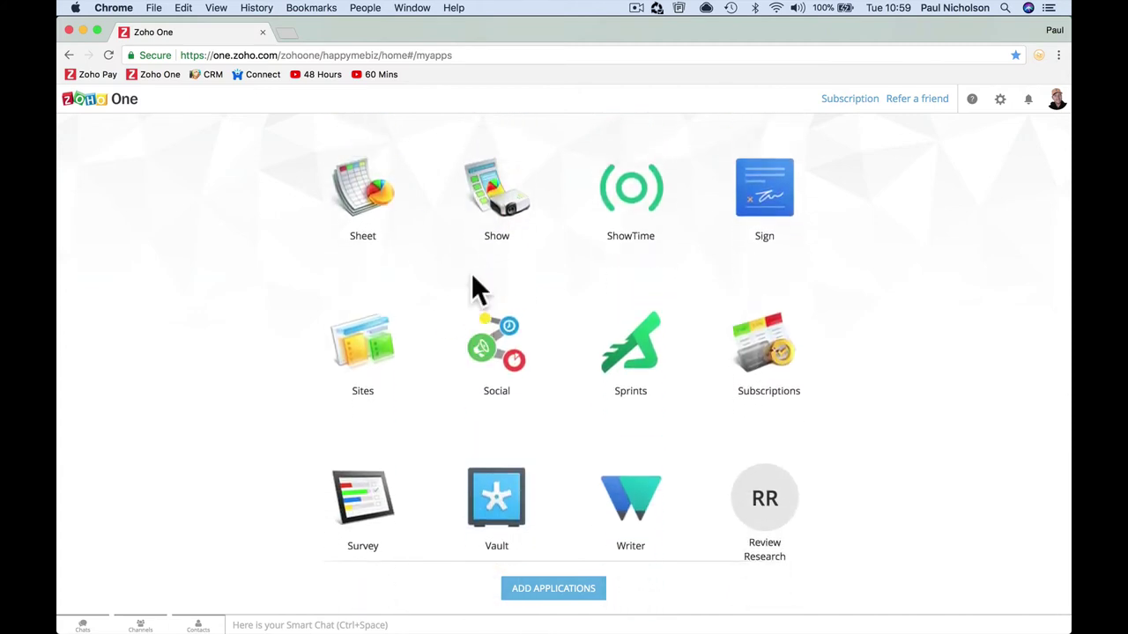
scroll(473, 277, "up", 3)
scroll(473, 278, "up", 3)
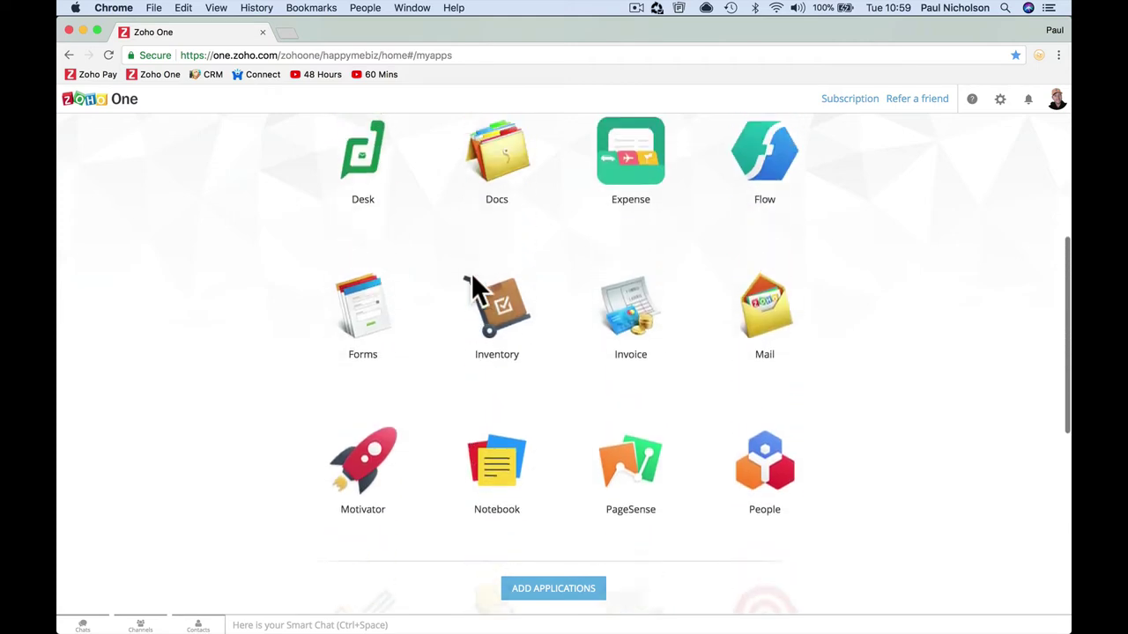
scroll(473, 277, "up", 3)
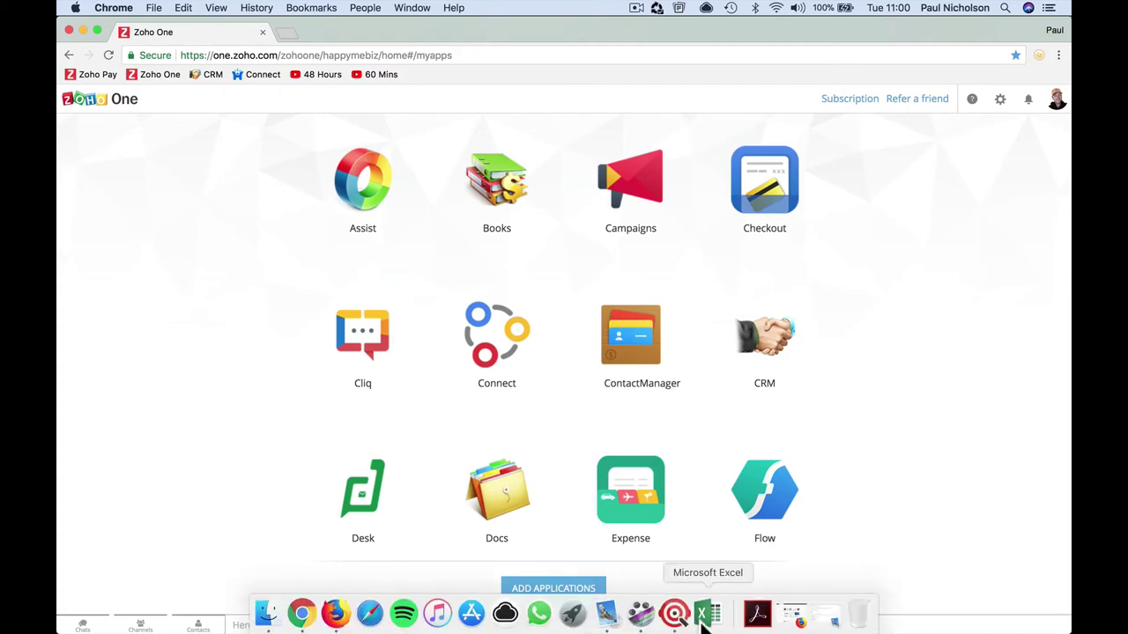
Step: Switch back to Excel with the us-500 3 customer list in front
left_click(702, 617)
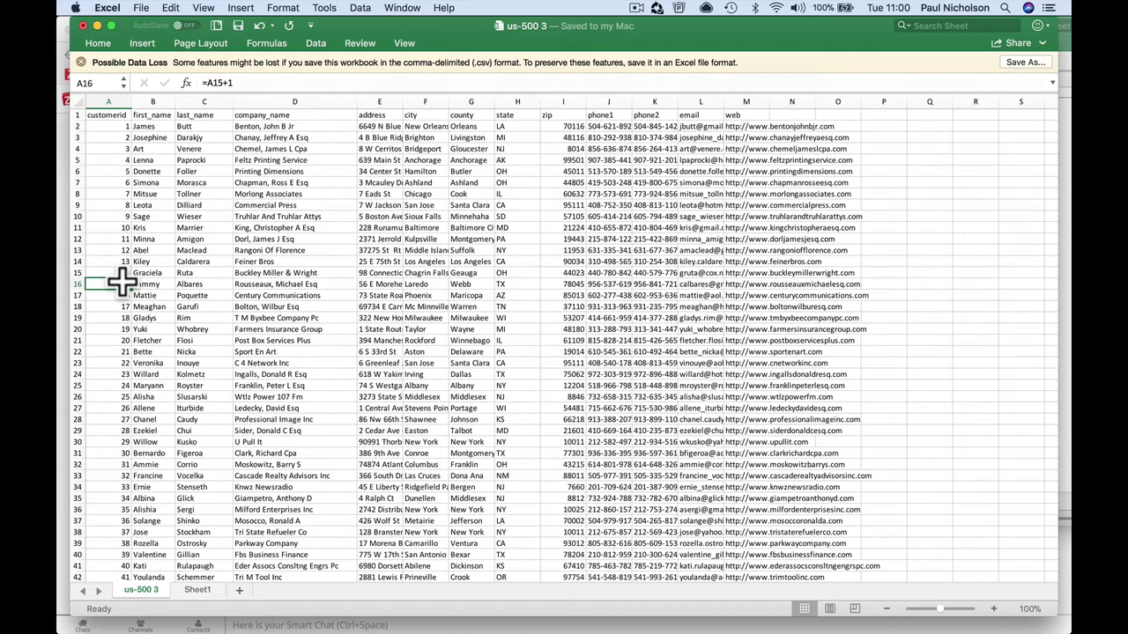
Step: Return to Sheet1 and review the CCTV Camera label and customer ID 15 in I1
left_click(197, 590)
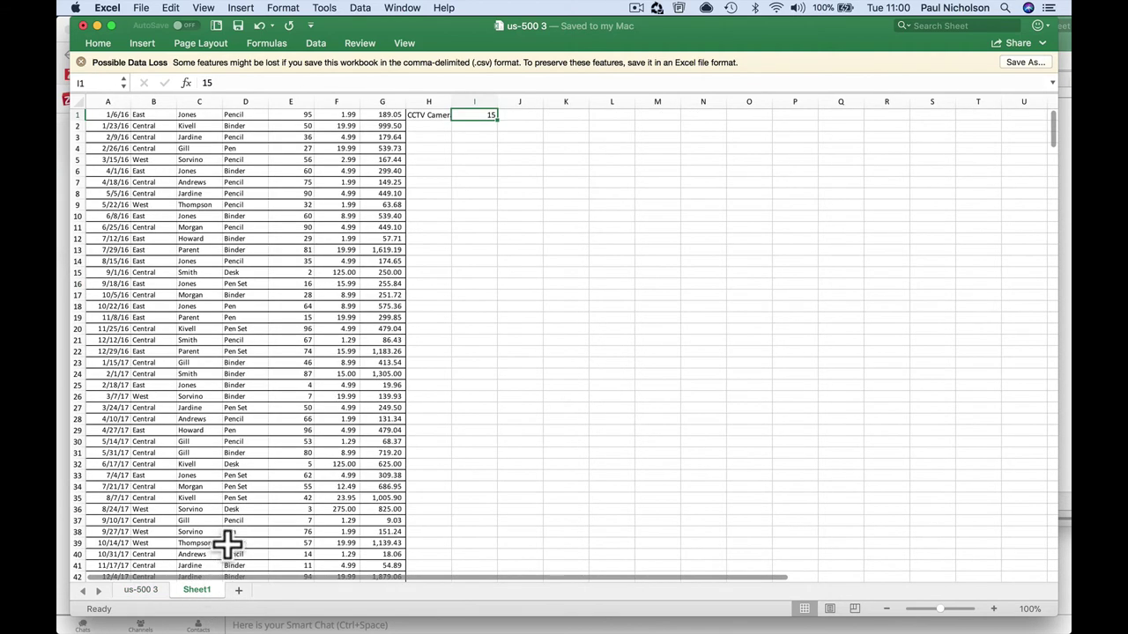
left_click(484, 128)
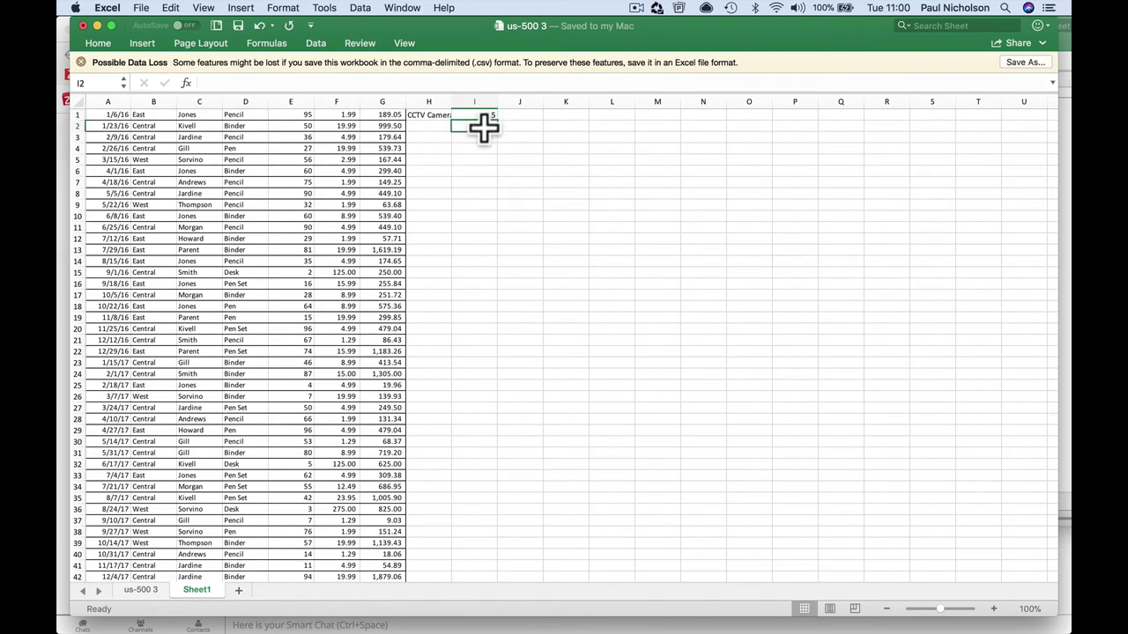
left_click(483, 115)
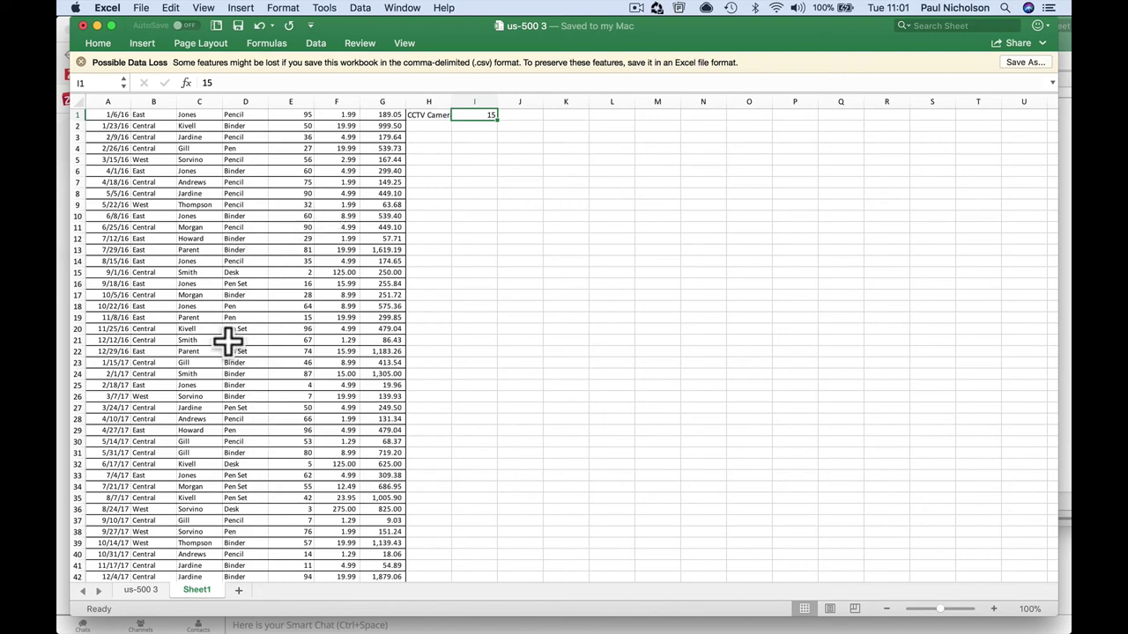
scroll(227, 353, "down", 5)
scroll(227, 373, "down", 3)
scroll(264, 326, "up", 8)
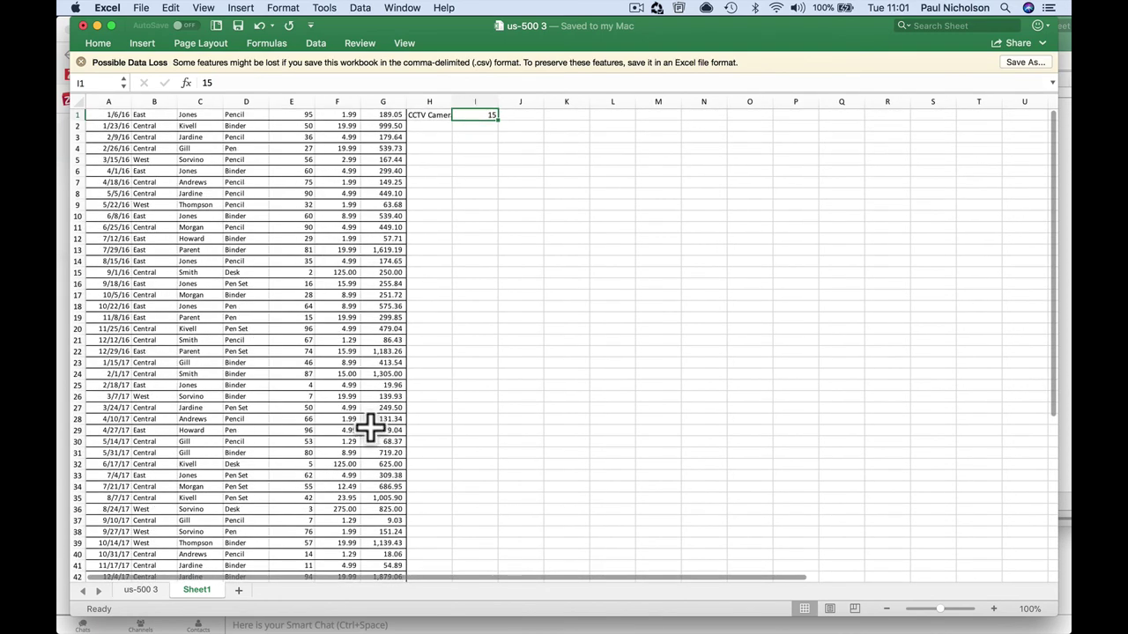